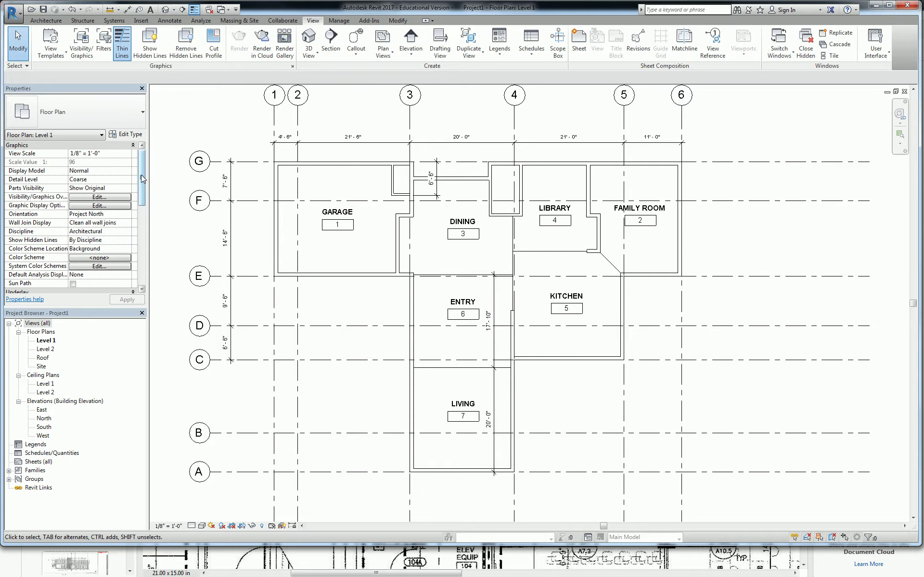
# Apply the Name color scheme from the Rooms category to the Level 1 floor plan
pyautogui.moveTo(142, 178)
pyautogui.mouseDown()
pyautogui.moveTo(144, 215)
pyautogui.moveTo(143, 194)
pyautogui.mouseUp()
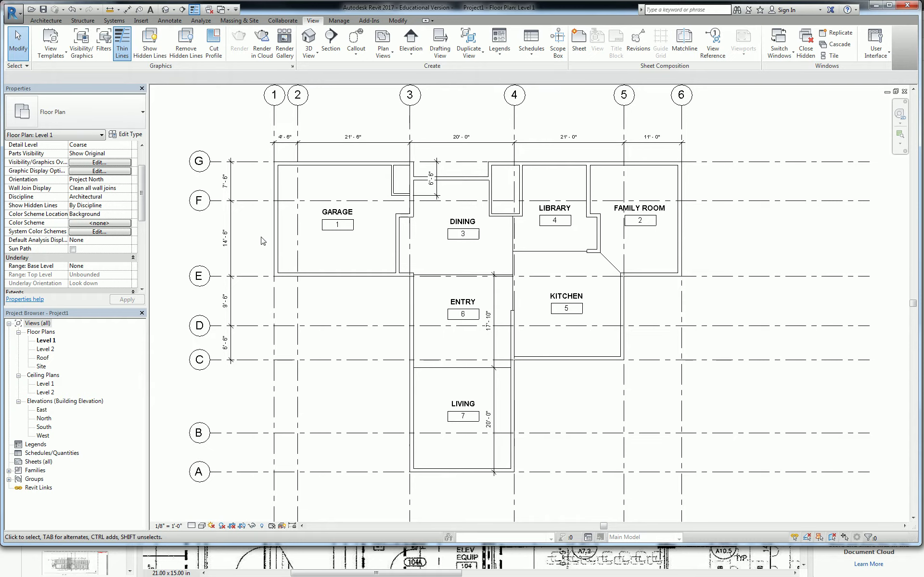
pyautogui.moveTo(142, 194)
pyautogui.mouseDown()
pyautogui.moveTo(135, 258)
pyautogui.moveTo(138, 185)
pyautogui.mouseUp()
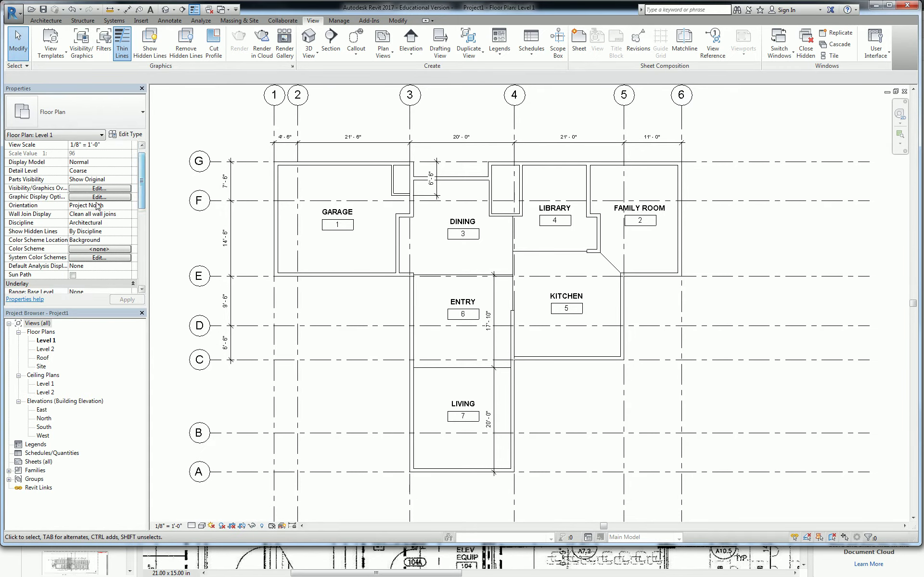
pyautogui.click(95, 249)
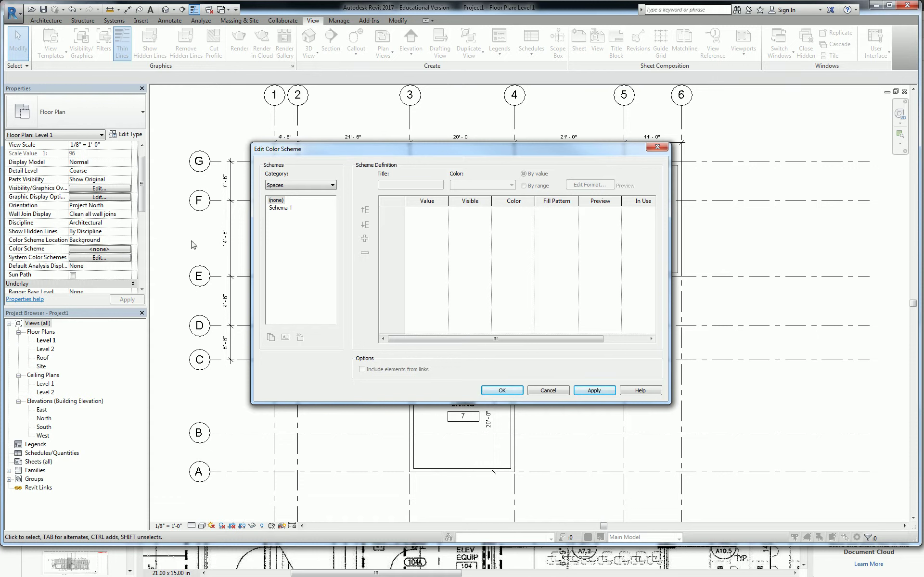
pyautogui.click(297, 188)
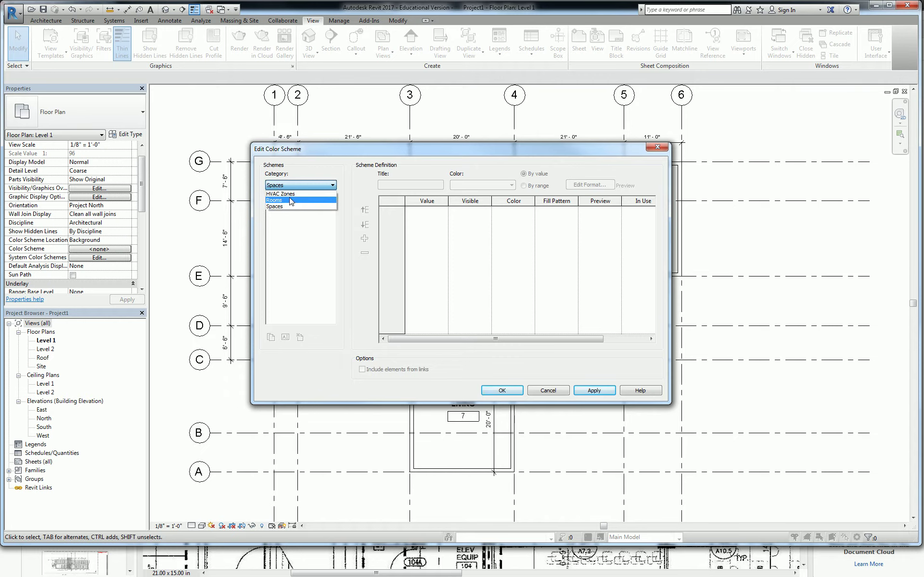
pyautogui.click(339, 164)
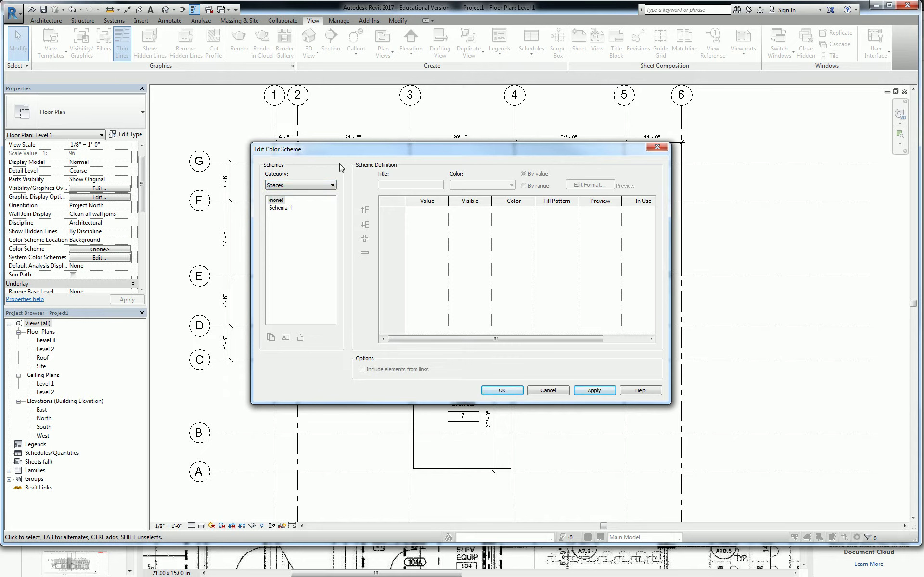
pyautogui.click(315, 186)
pyautogui.click(284, 200)
pyautogui.click(277, 210)
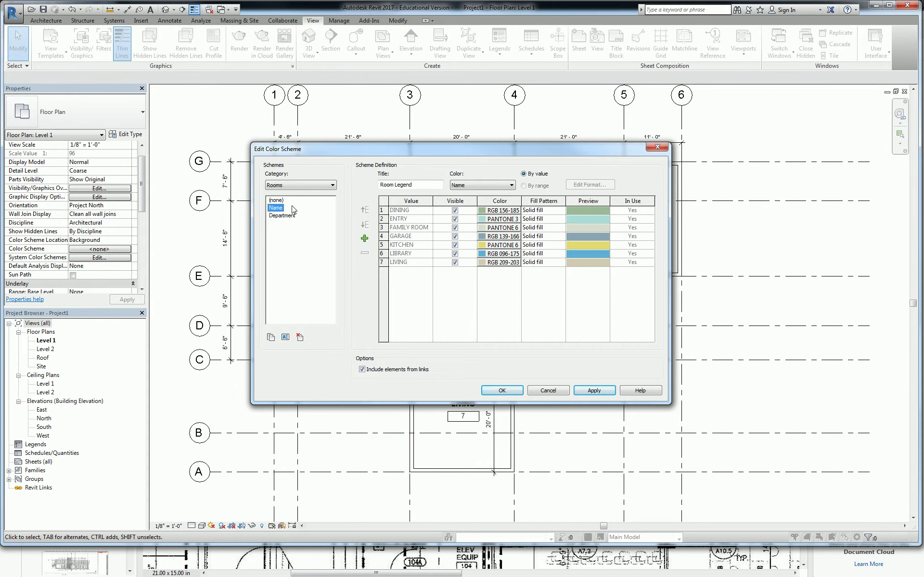
pyautogui.click(502, 391)
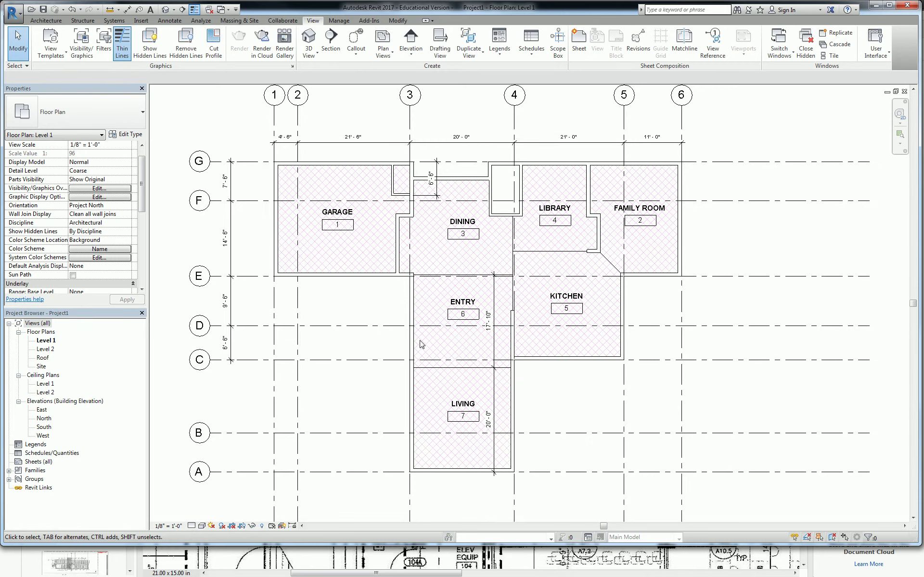
pyautogui.scroll(2, 388, 309)
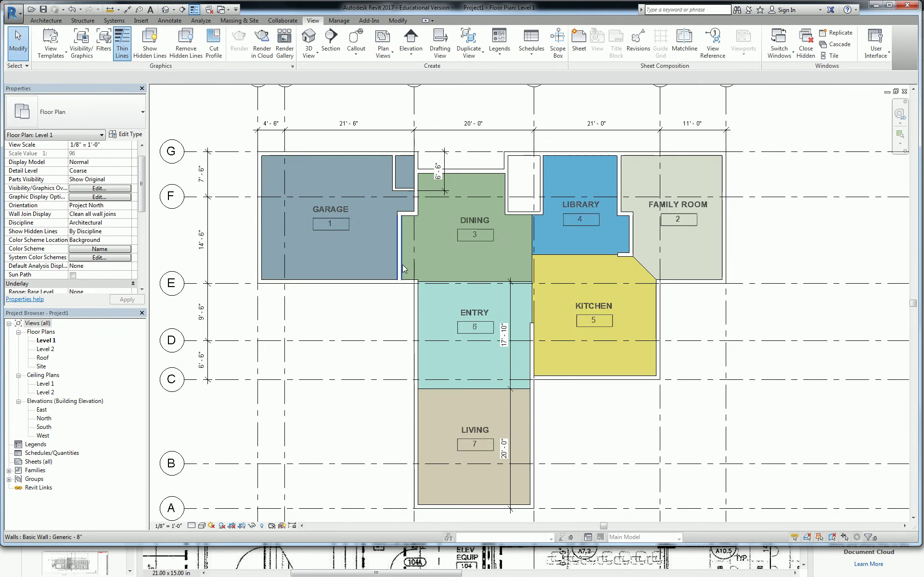
pyautogui.moveTo(394, 326); pyautogui.dragTo(407, 311, button='middle')
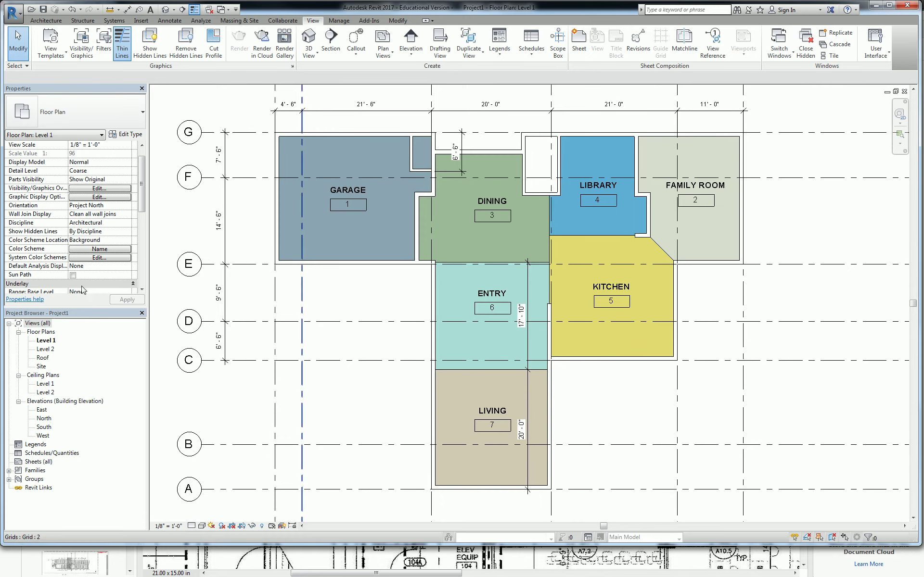
pyautogui.click(103, 259)
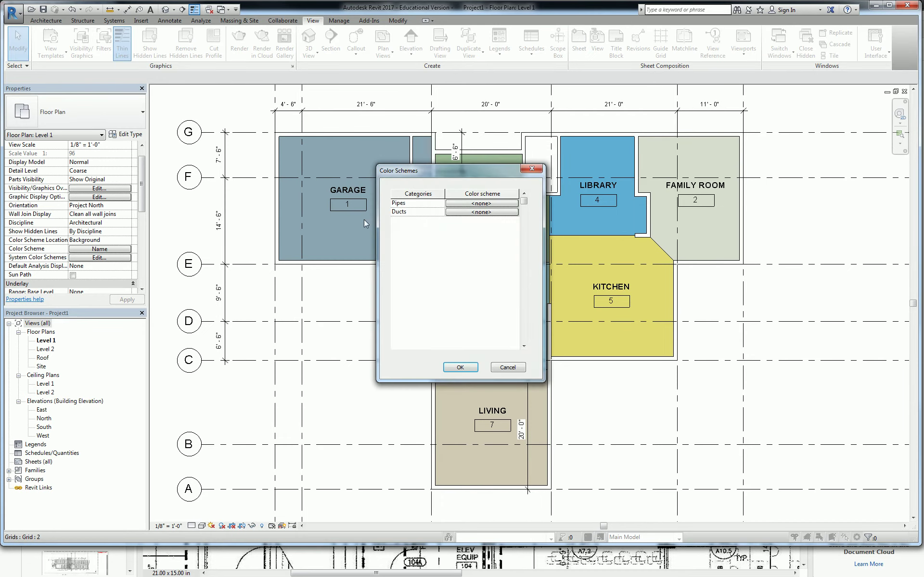
pyautogui.click(538, 169)
pyautogui.click(77, 249)
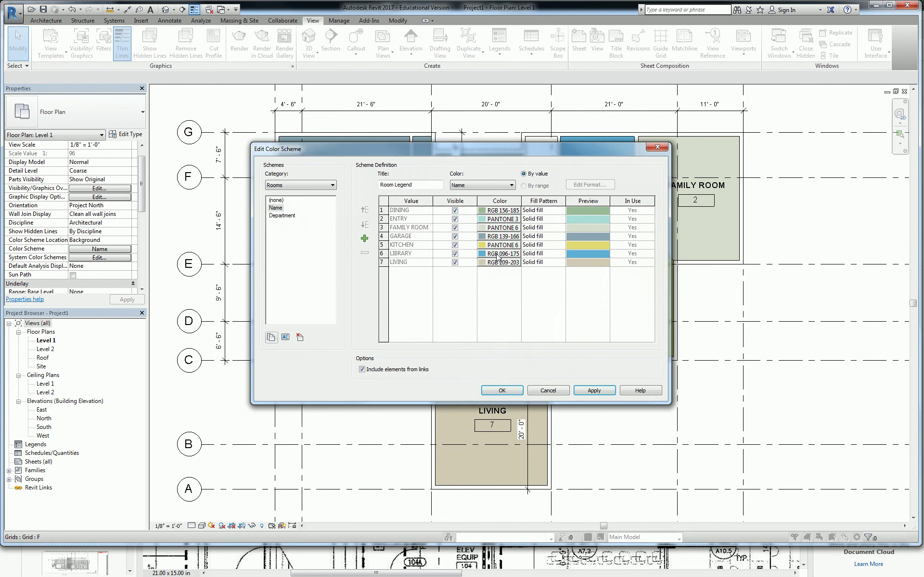
pyautogui.click(487, 212)
pyautogui.click(491, 212)
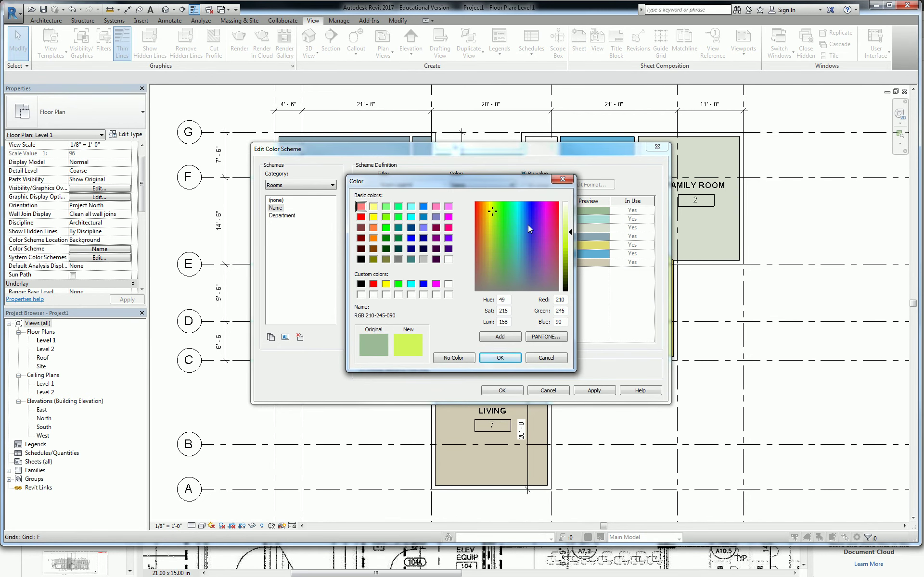
pyautogui.click(562, 179)
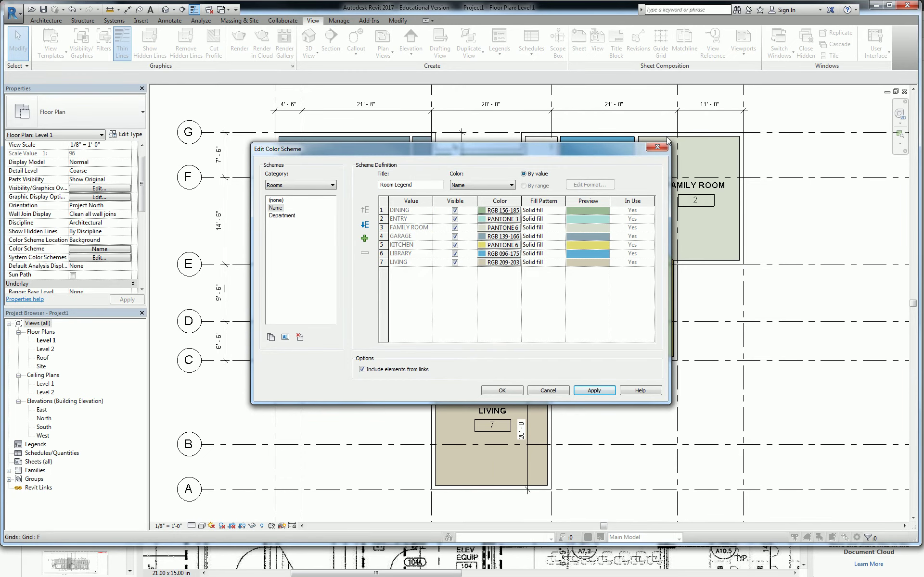
pyautogui.click(657, 147)
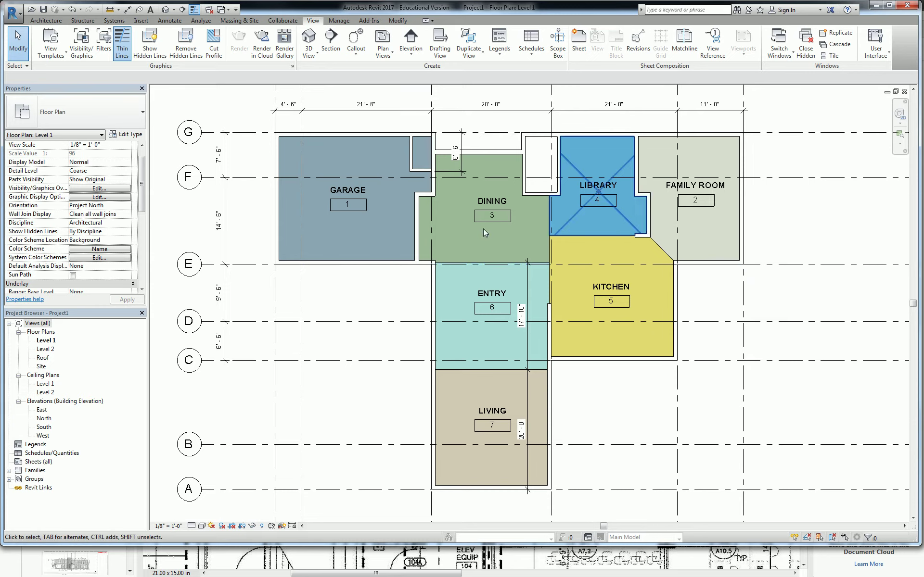
# In the view's Name color scheme, lighten Dining to RGB 220-231-218 and Entry to a paler tint of its current color
pyautogui.click(99, 258)
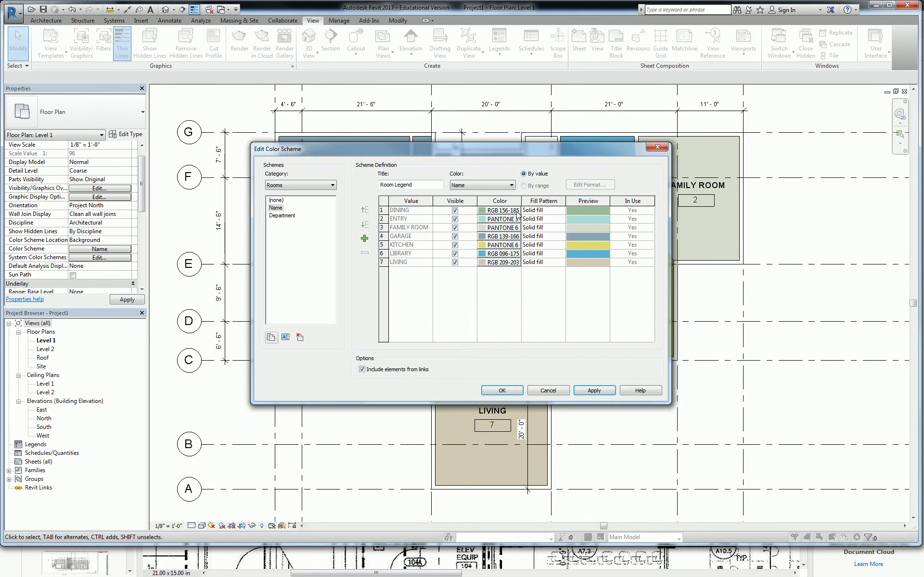
pyautogui.click(519, 213)
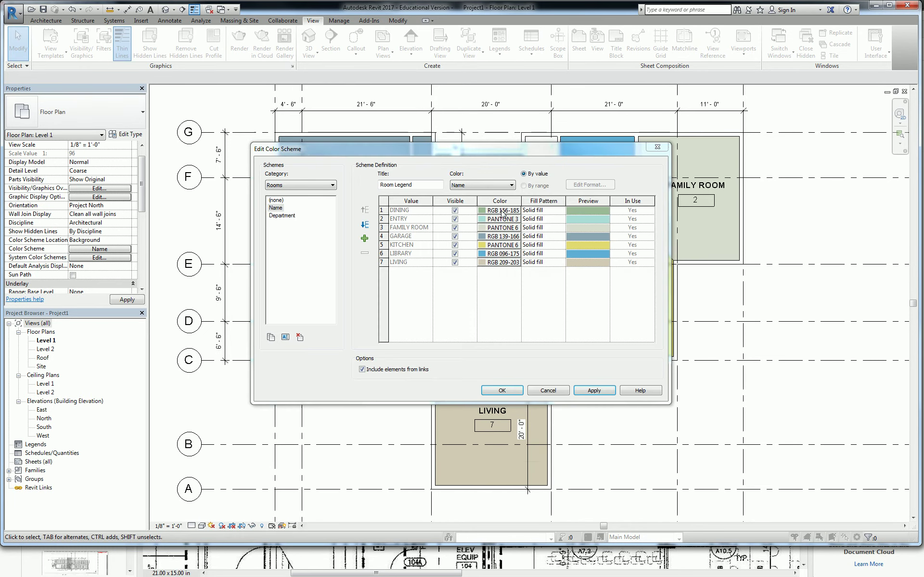
pyautogui.moveTo(571, 233)
pyautogui.mouseDown()
pyautogui.moveTo(571, 206)
pyautogui.moveTo(571, 217)
pyautogui.mouseUp()
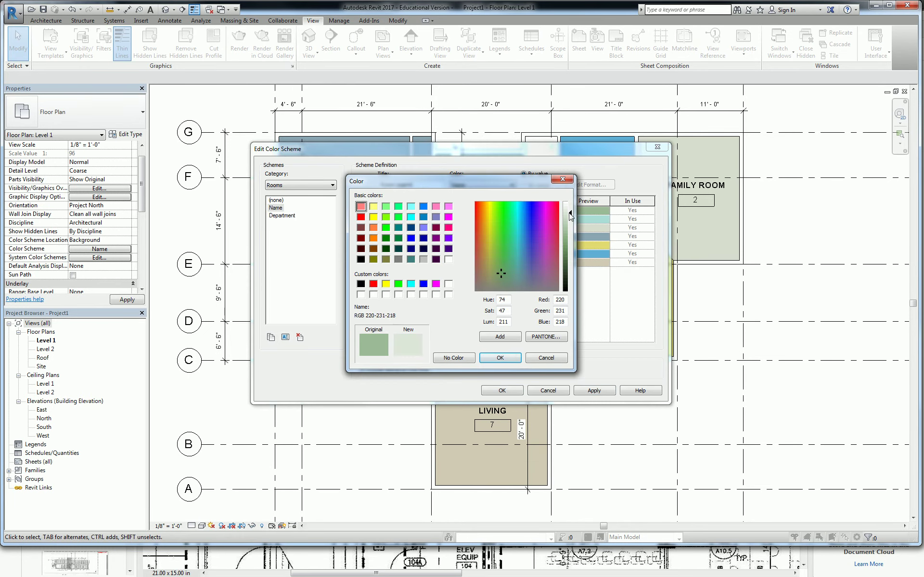
pyautogui.click(500, 358)
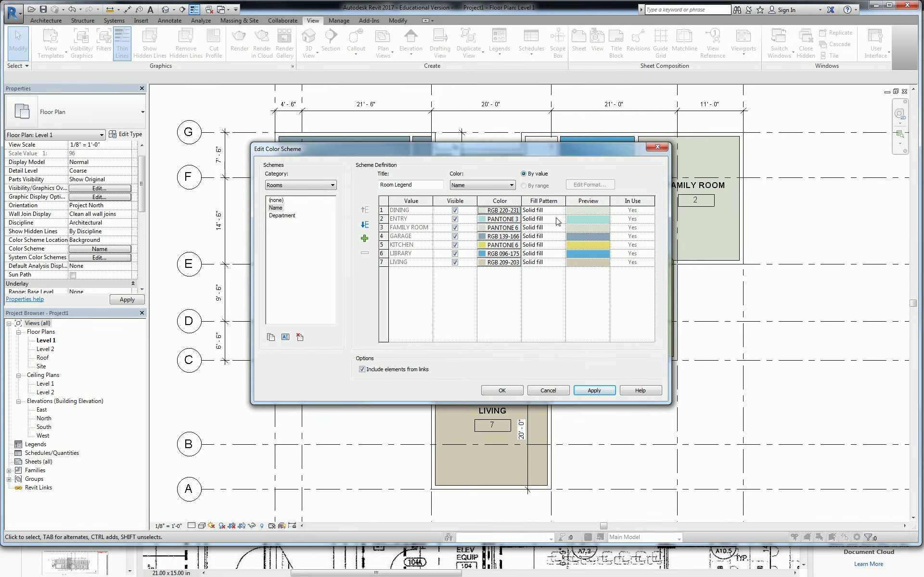
pyautogui.click(492, 219)
pyautogui.moveTo(564, 222); pyautogui.dragTo(564, 215)
pyautogui.click(500, 358)
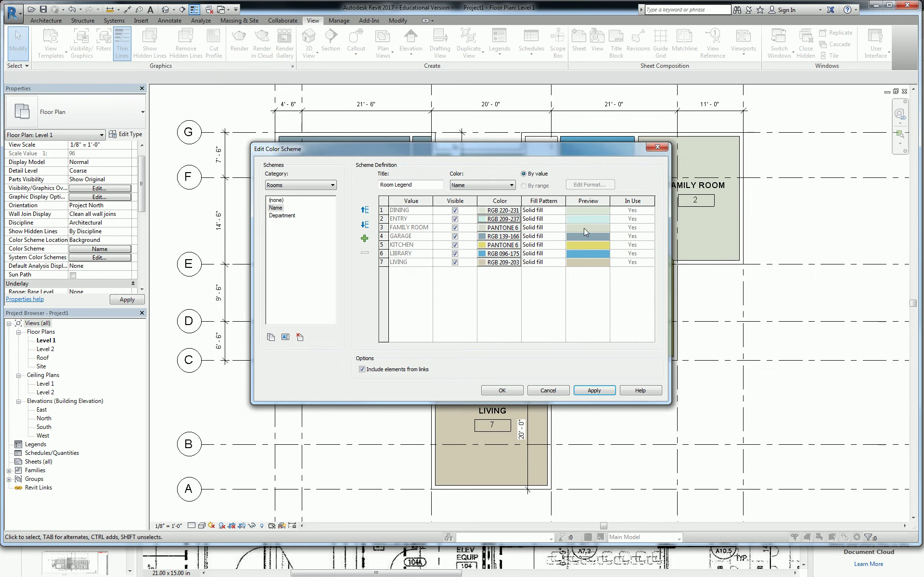
# Lighten the Family Room color to a paler tint and the Garage color to RGB 211-222-226
pyautogui.click(501, 228)
pyautogui.moveTo(567, 219); pyautogui.dragTo(568, 213)
pyautogui.click(500, 358)
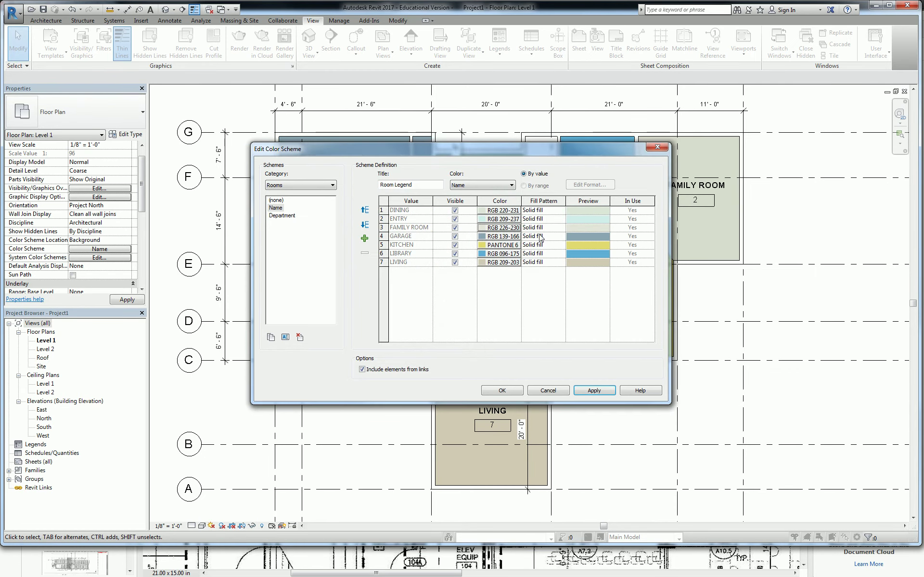
pyautogui.click(501, 237)
pyautogui.moveTo(570, 235); pyautogui.dragTo(571, 217)
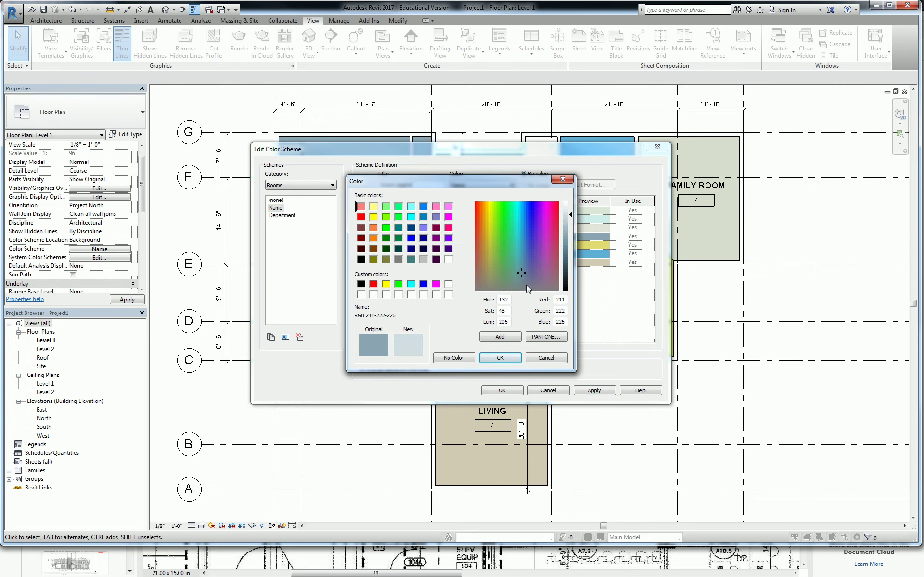
pyautogui.click(500, 358)
# Lighten the Kitchen yellow and the Library blue to pale tints of the same hues
pyautogui.click(503, 245)
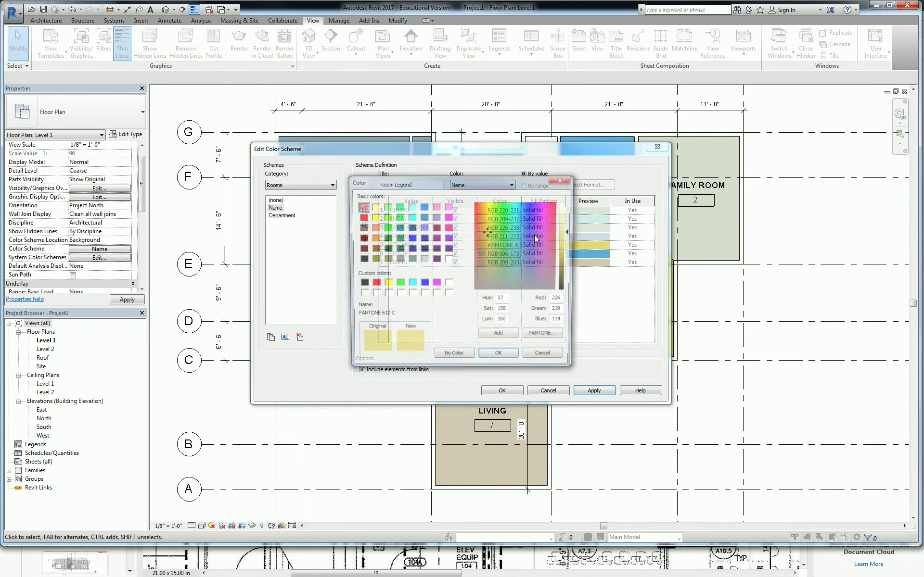
pyautogui.moveTo(570, 229); pyautogui.dragTo(569, 214)
pyautogui.click(500, 358)
pyautogui.click(503, 254)
pyautogui.click(498, 356)
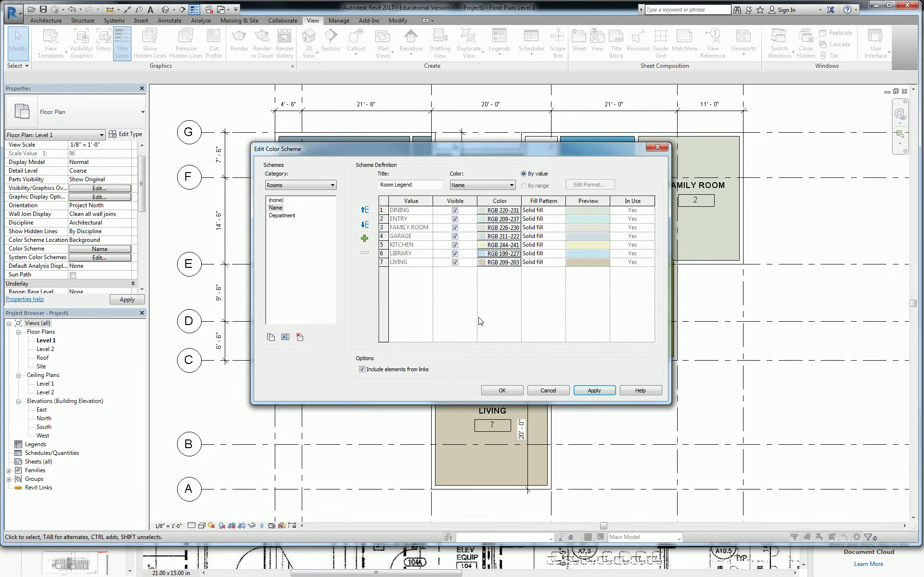
# Lighten the Living color to RGB 228-225-214 and apply the edited color scheme to the floor plan
pyautogui.click(502, 262)
pyautogui.moveTo(567, 220); pyautogui.dragTo(568, 214)
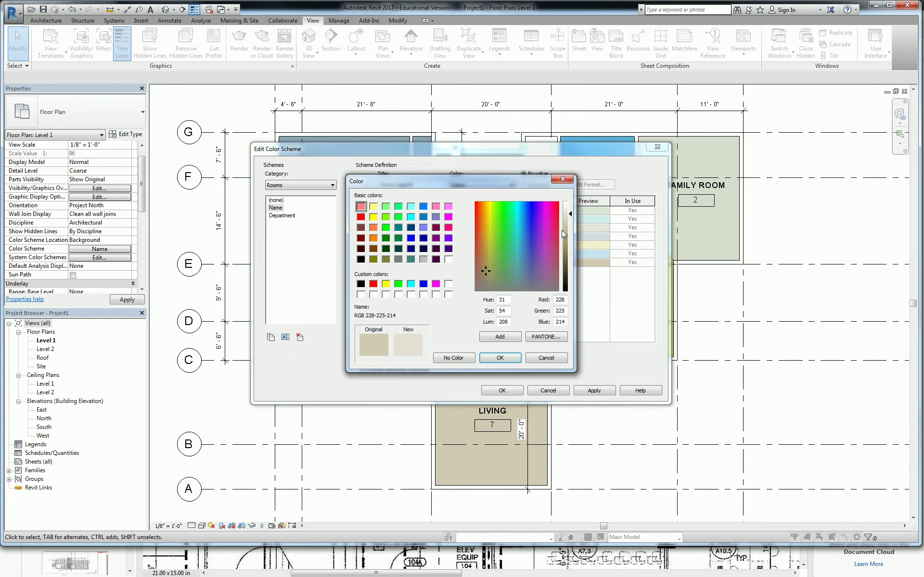
pyautogui.click(500, 358)
pyautogui.click(510, 392)
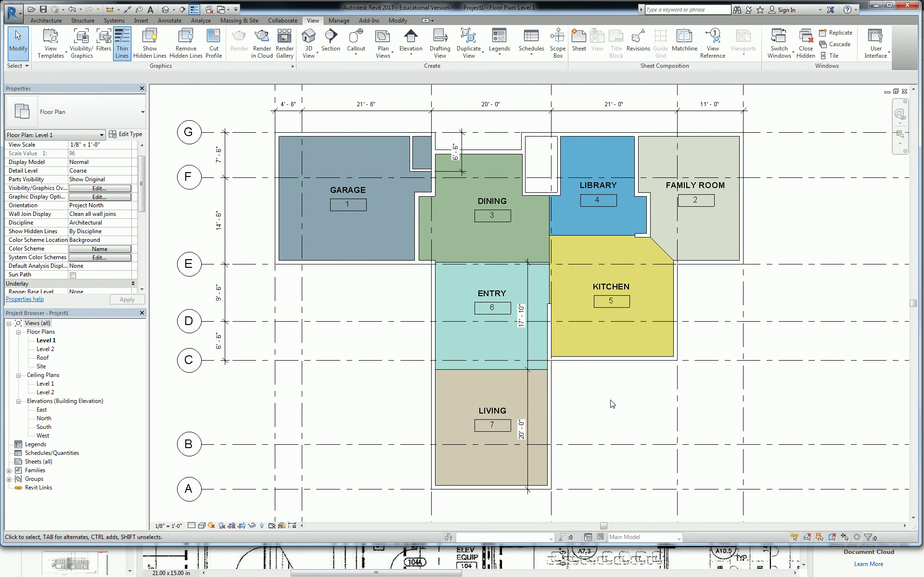
# Reopen the floor plan's color scheme settings and choose the Department scheme for rooms, keeping Department as its color parameter
pyautogui.moveTo(609, 401); pyautogui.dragTo(591, 404, button='middle')
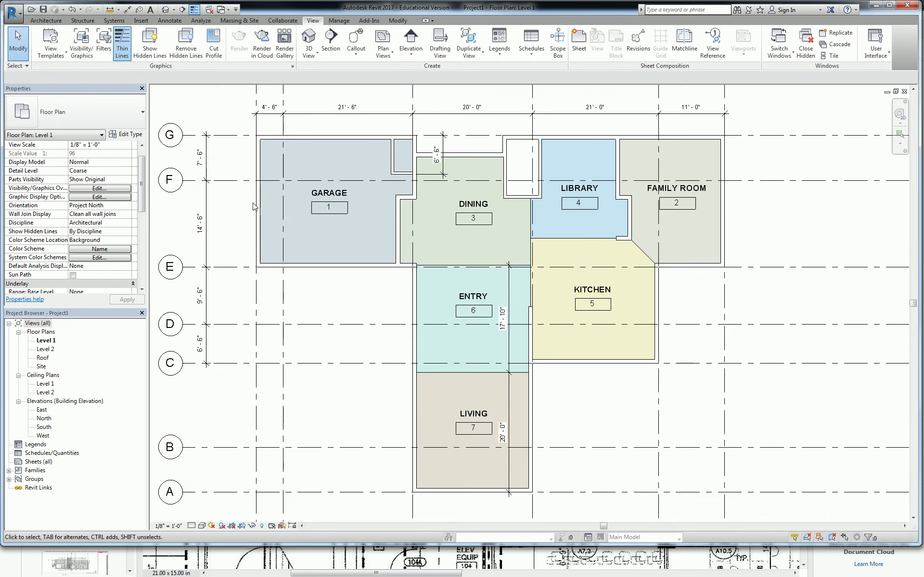
pyautogui.click(117, 253)
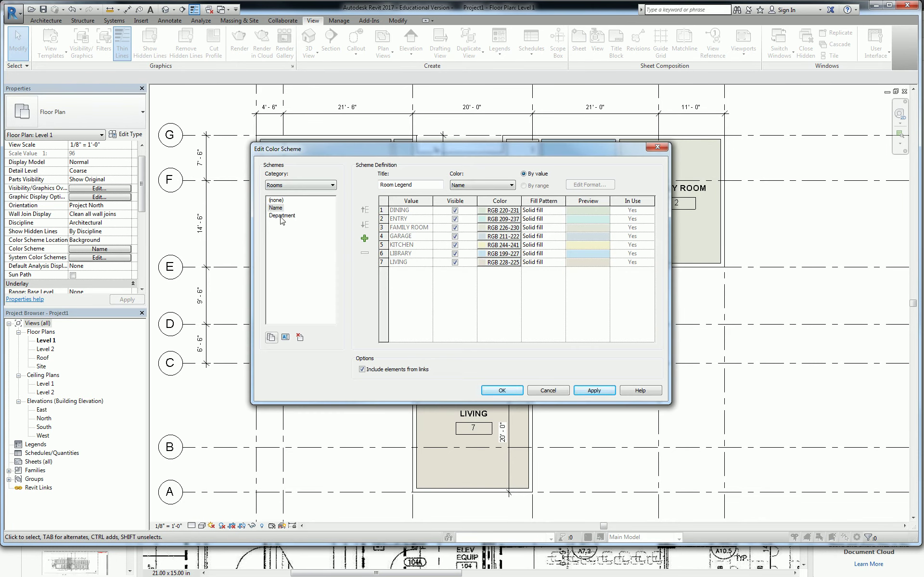
pyautogui.click(282, 216)
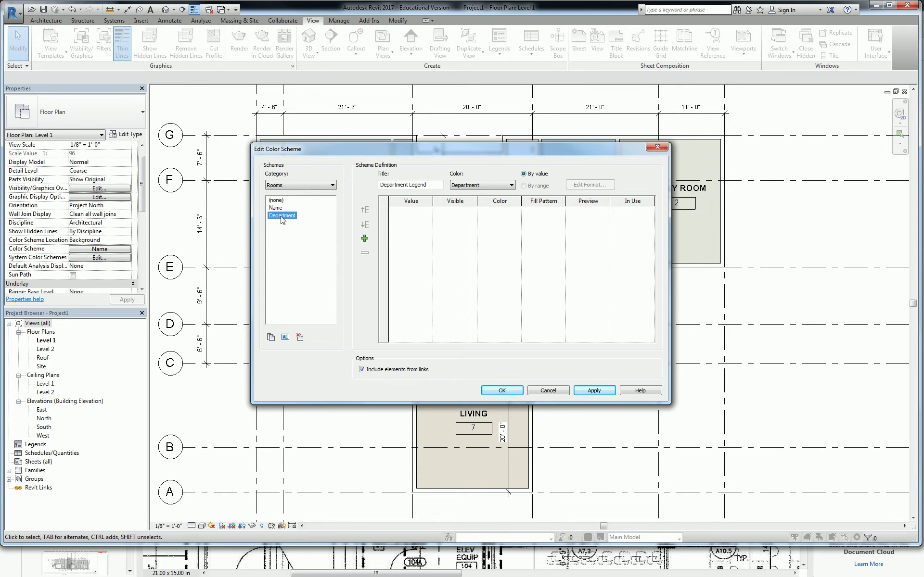
pyautogui.click(456, 187)
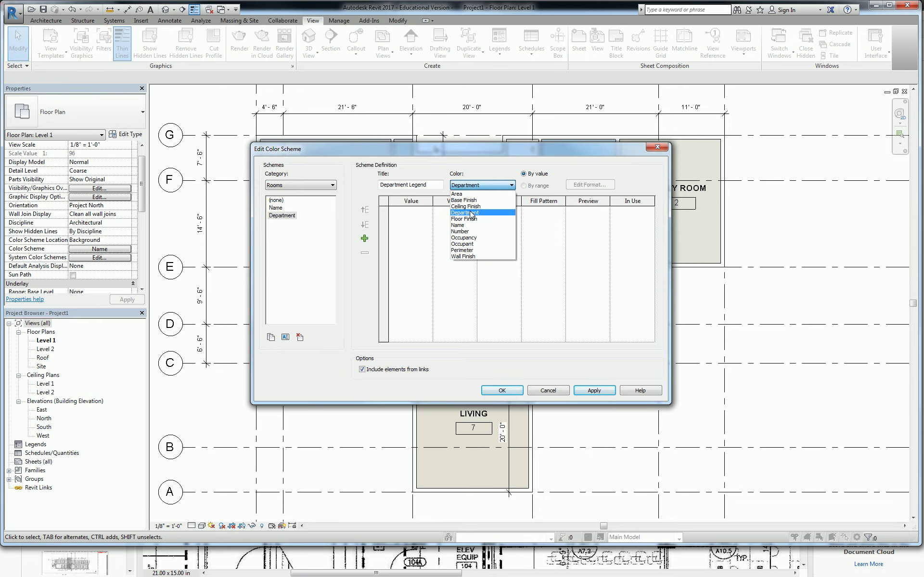
pyautogui.click(470, 213)
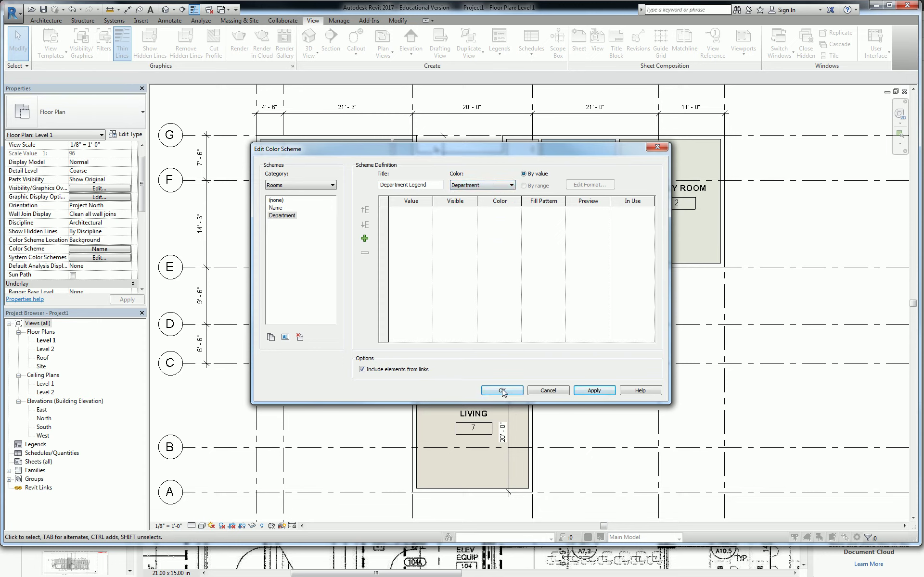
# Add the entries WORKING and LIVING to the Department color scheme and apply it to the floor plan
pyautogui.click(365, 240)
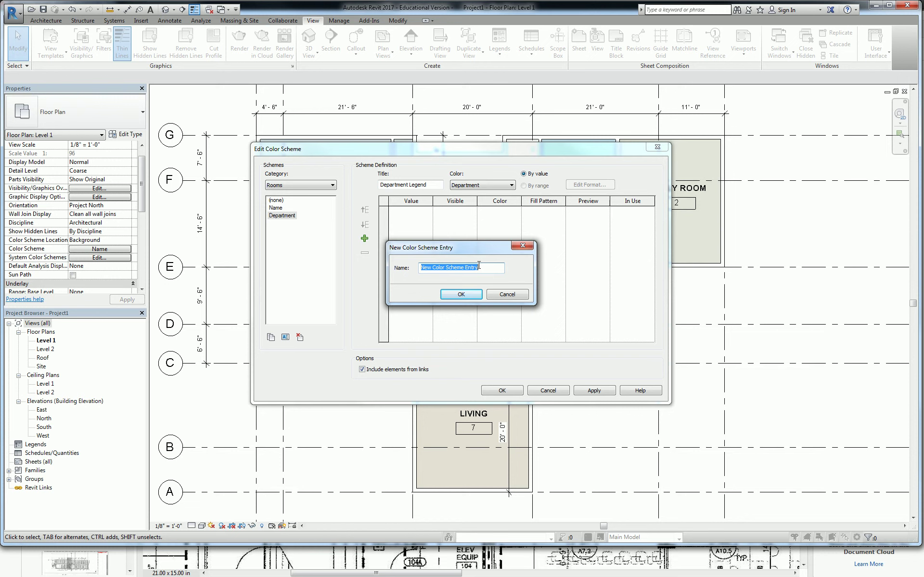
pyautogui.write('WORKING')
pyautogui.press('Return')
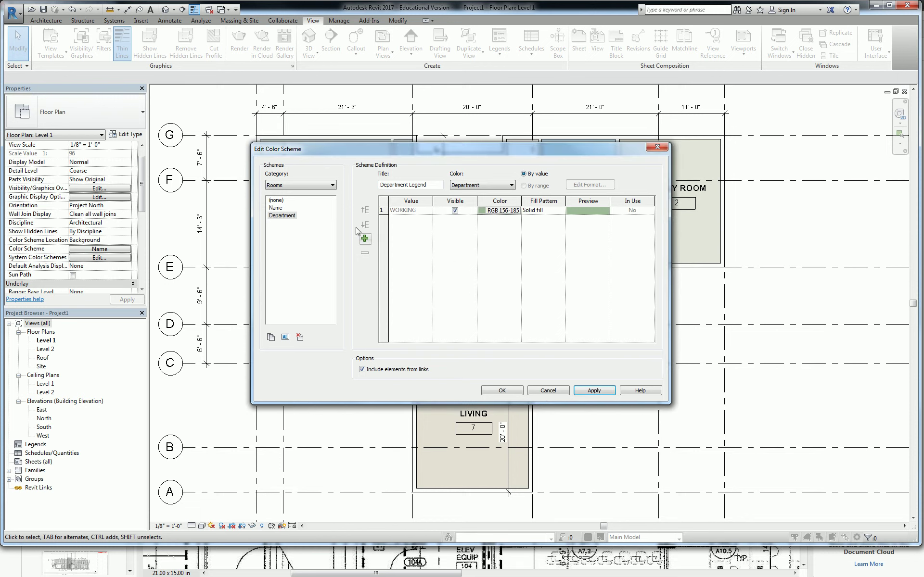
pyautogui.click(365, 239)
pyautogui.write('LIVING')
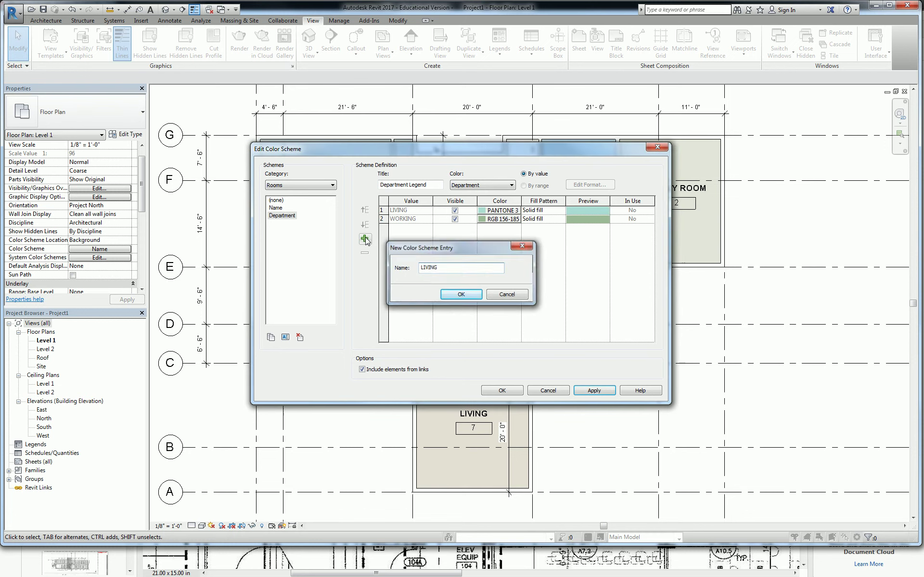
pyautogui.press('Return')
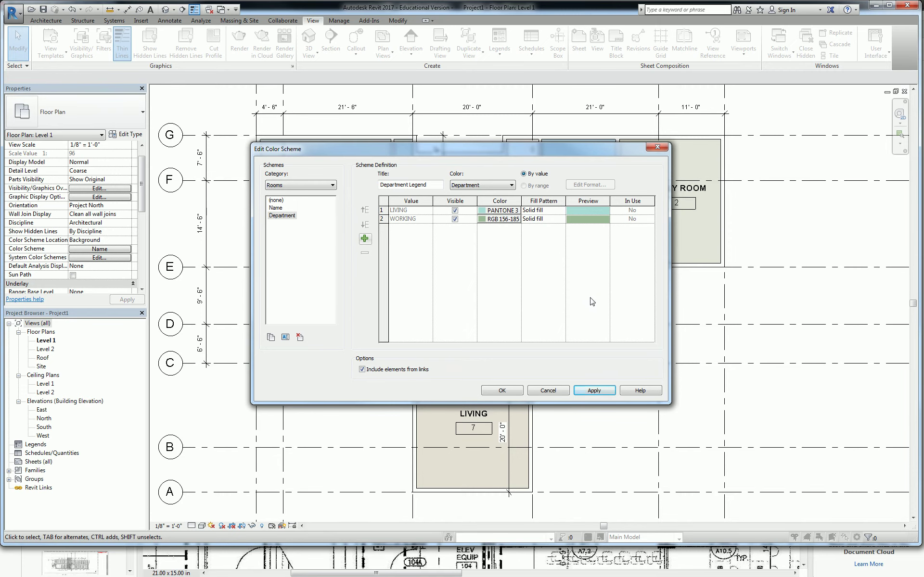
pyautogui.click(510, 390)
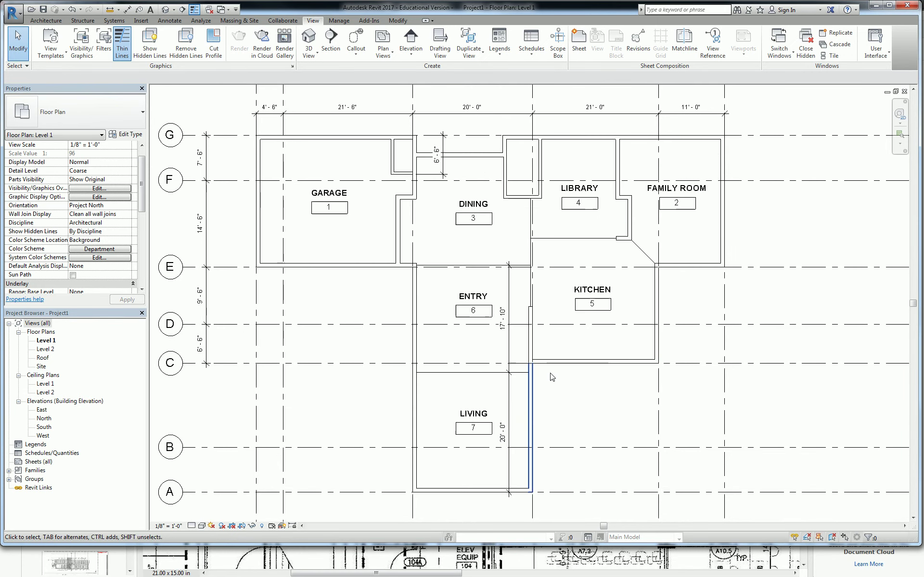
# Assign the Garage room to the WORKING department
pyautogui.click(362, 233)
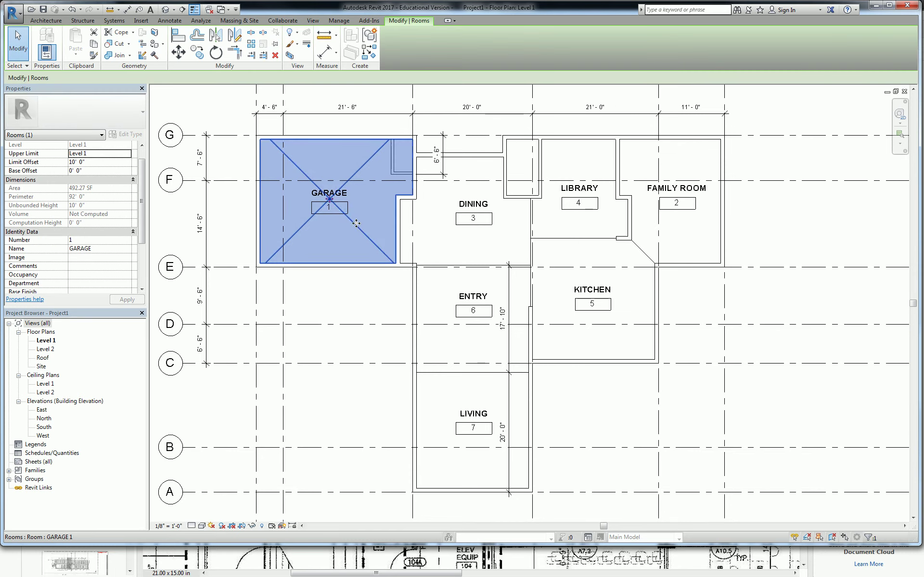
pyautogui.click(107, 283)
pyautogui.click(127, 284)
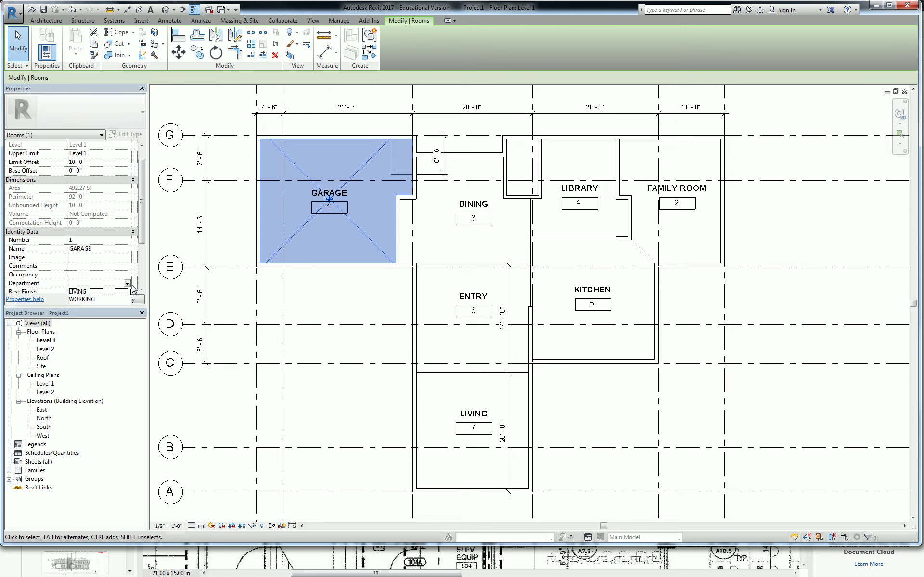
pyautogui.click(91, 302)
pyautogui.click(346, 294)
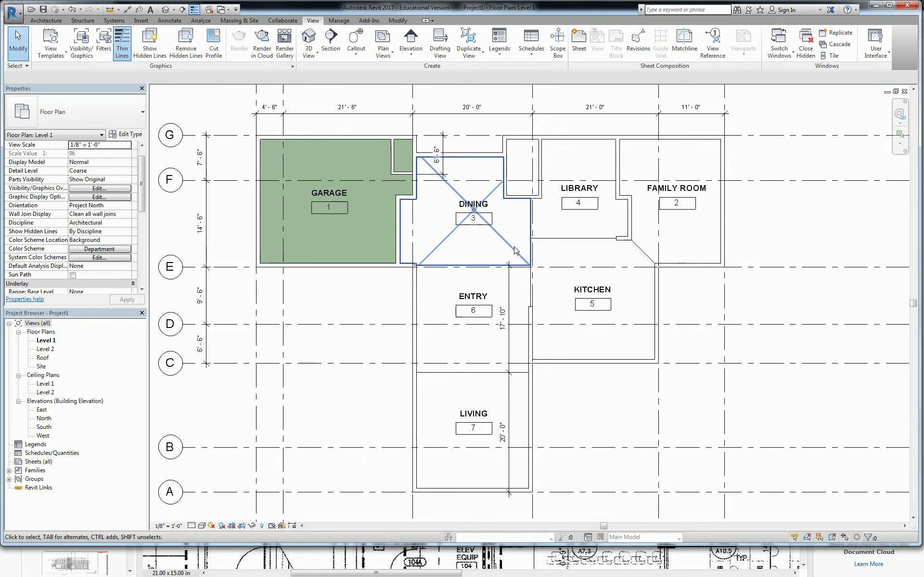
# Assign the Kitchen room to the WORKING department
pyautogui.click(619, 276)
pyautogui.moveTo(141, 240); pyautogui.dragTo(143, 258)
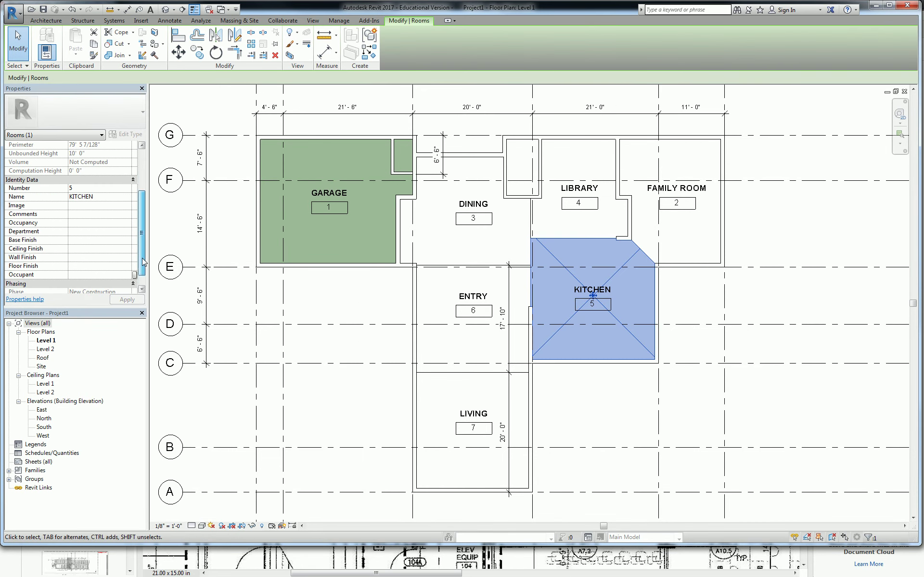
pyautogui.click(120, 232)
pyautogui.click(127, 232)
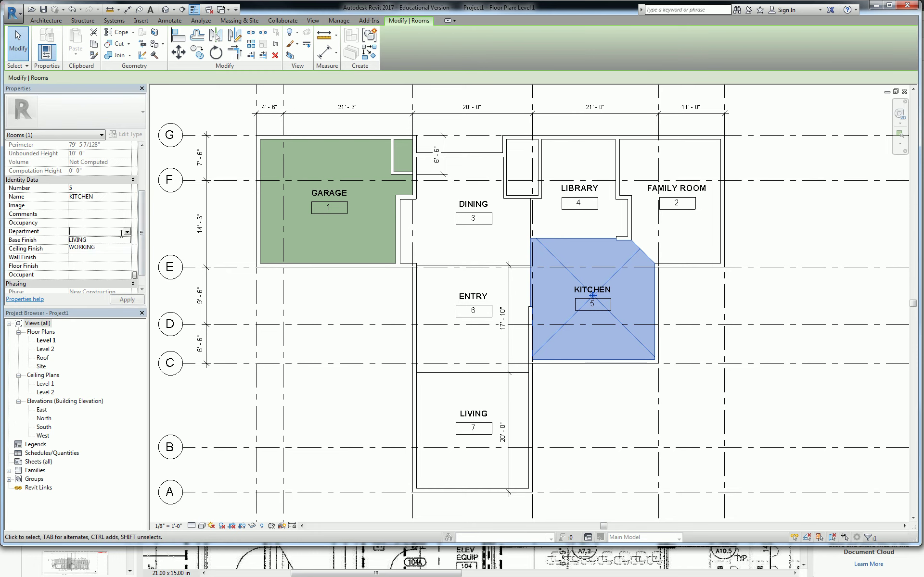
pyautogui.click(90, 248)
pyautogui.press('Escape')
# Assign the Dining, Library, Family Room and Living rooms together to the LIVING department, leaving the Entry out of the selection
pyautogui.click(501, 241)
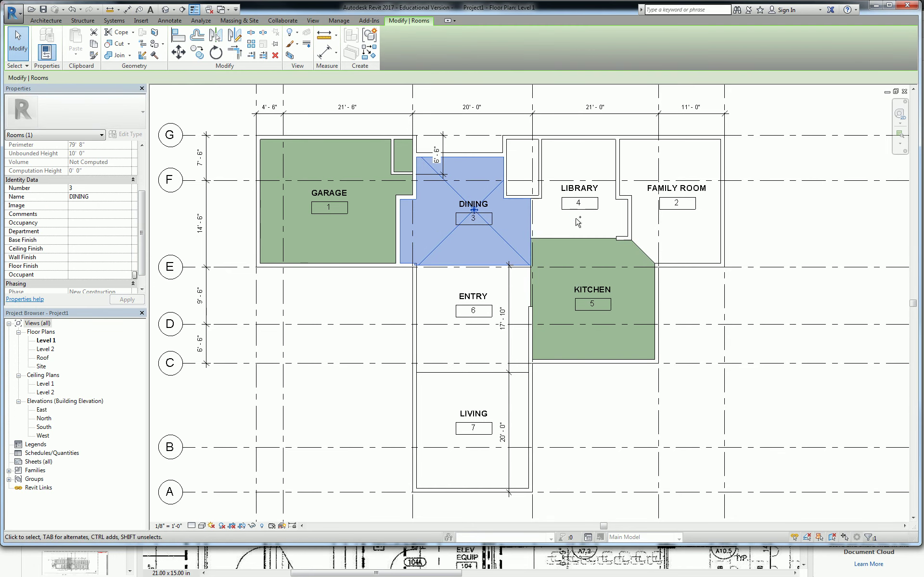
pyautogui.keyDown('ctrl'); pyautogui.click(605, 225); pyautogui.keyUp('ctrl')
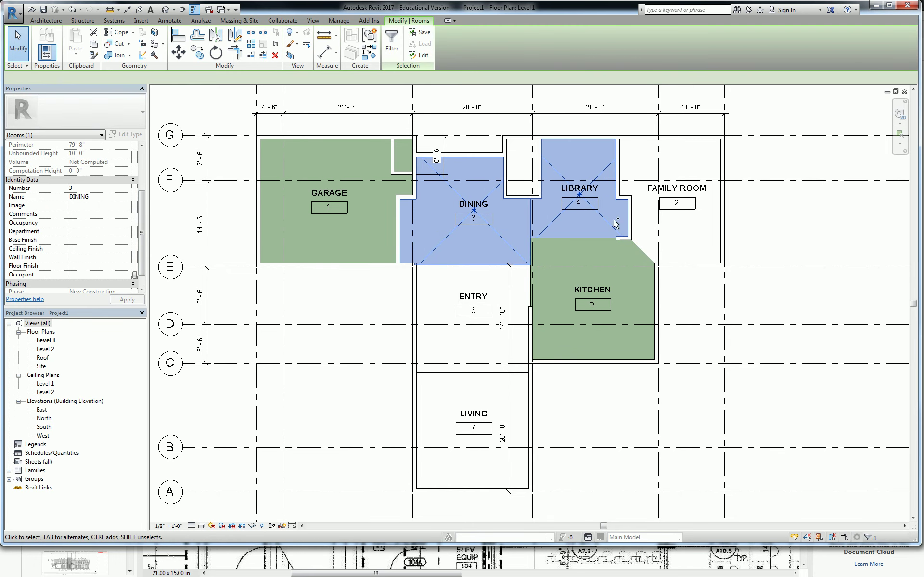
pyautogui.keyDown('ctrl'); pyautogui.click(703, 223); pyautogui.keyUp('ctrl')
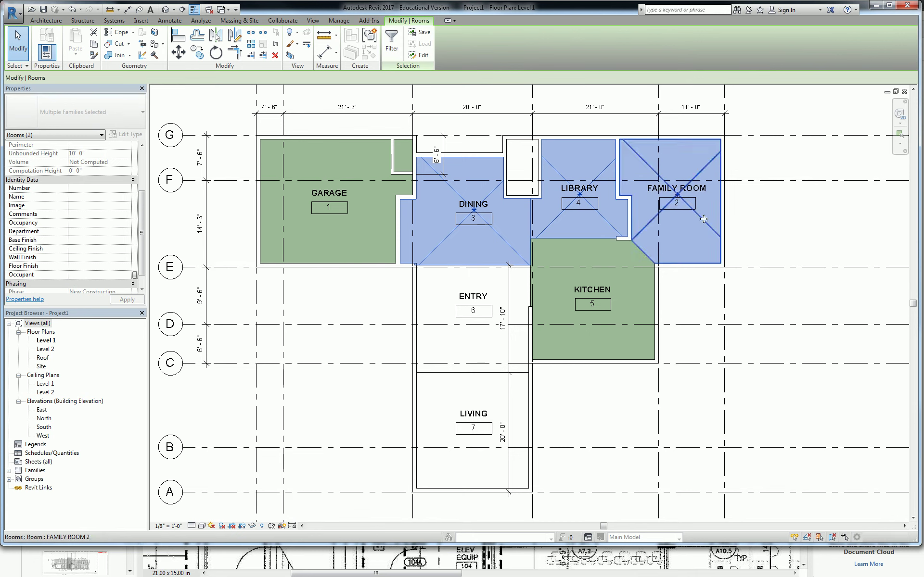
pyautogui.keyDown('ctrl'); pyautogui.click(437, 342); pyautogui.keyUp('ctrl')
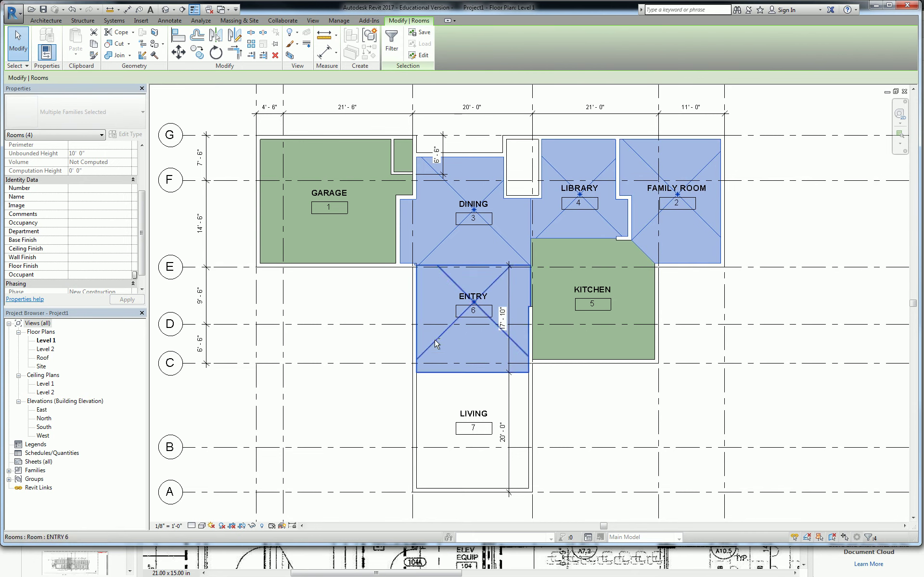
pyautogui.keyDown('shift'); pyautogui.click(437, 343); pyautogui.keyUp('shift')
pyautogui.keyDown('ctrl'); pyautogui.click(453, 397); pyautogui.keyUp('ctrl')
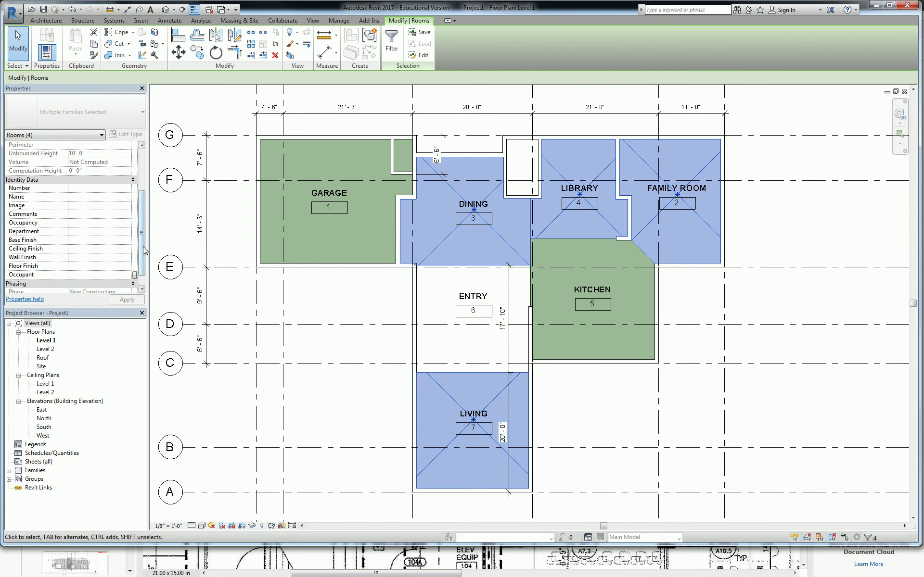
pyautogui.click(120, 232)
pyautogui.click(127, 232)
pyautogui.click(88, 247)
pyautogui.click(367, 295)
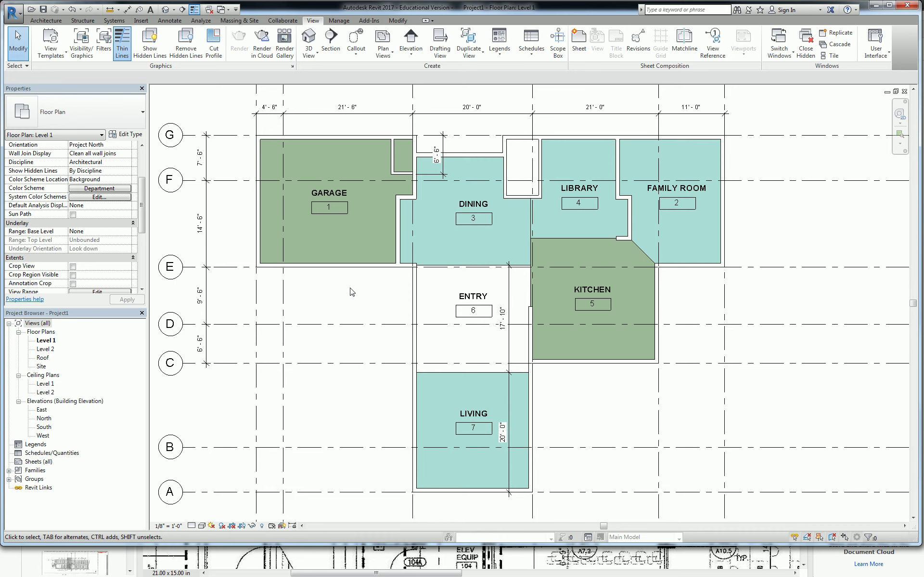
# Turn off the visibility of the room separation lines in the Level 1 floor plan through its Visibility/Graphics overrides
pyautogui.click(561, 238)
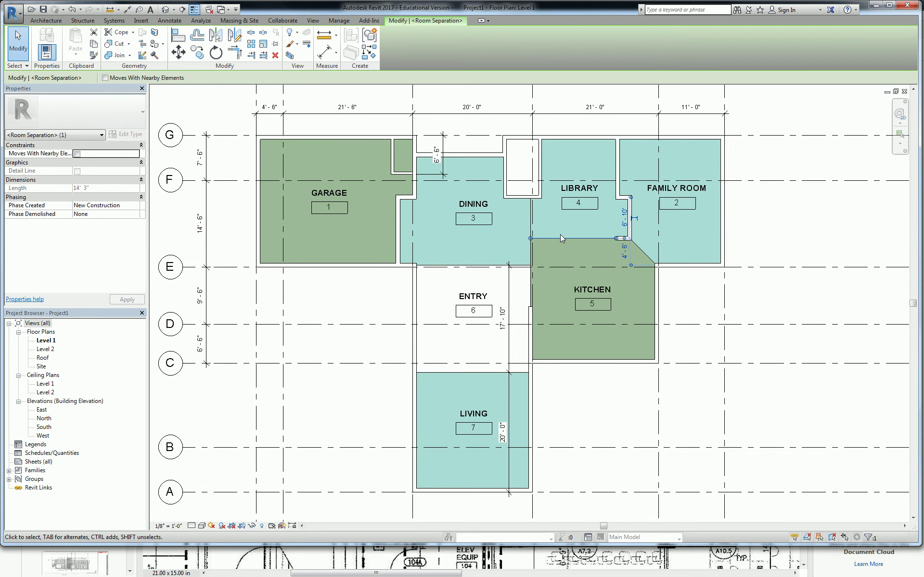
pyautogui.scroll(5, 560, 235)
pyautogui.click(505, 281)
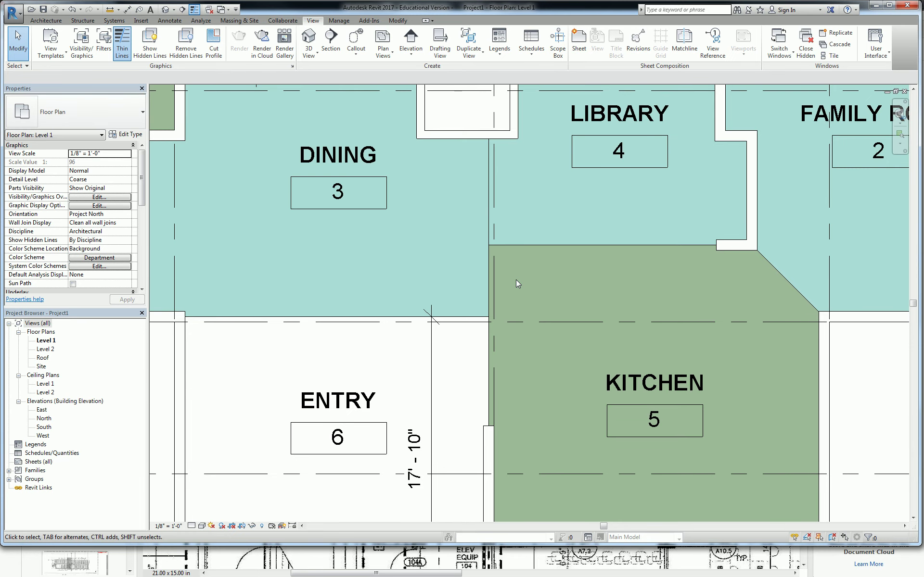
pyautogui.scroll(-5, 516, 279)
pyautogui.moveTo(510, 251); pyautogui.dragTo(521, 258, button='middle')
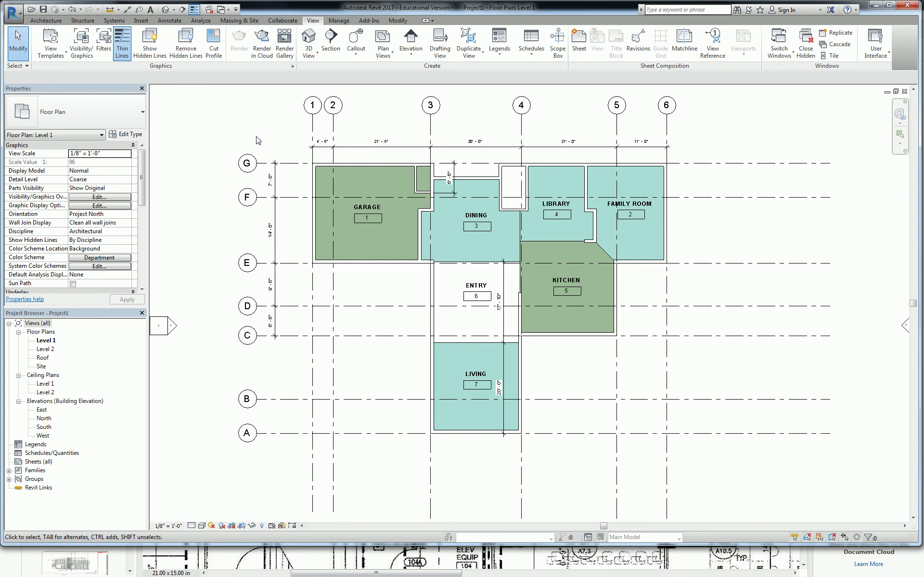
pyautogui.press('v')
pyautogui.press('g')
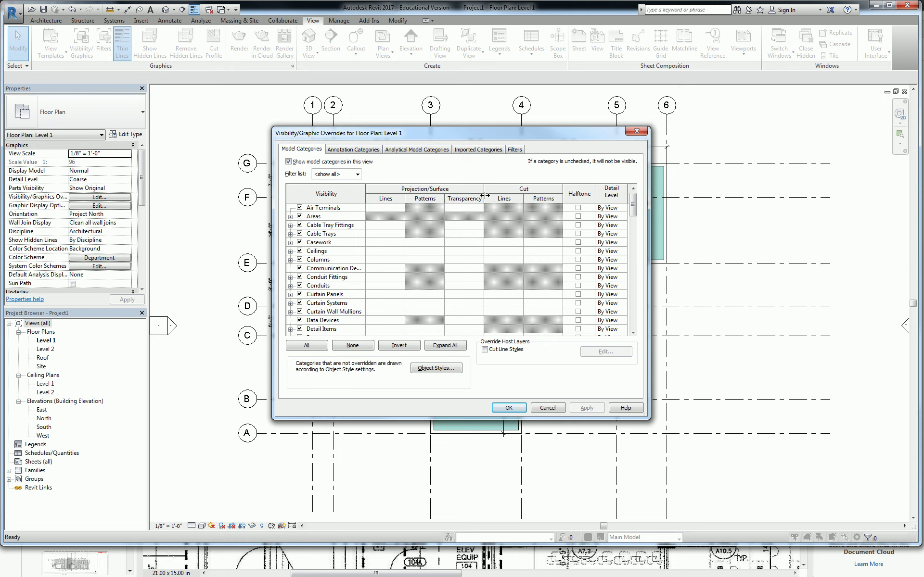
pyautogui.moveTo(632, 210); pyautogui.dragTo(632, 256)
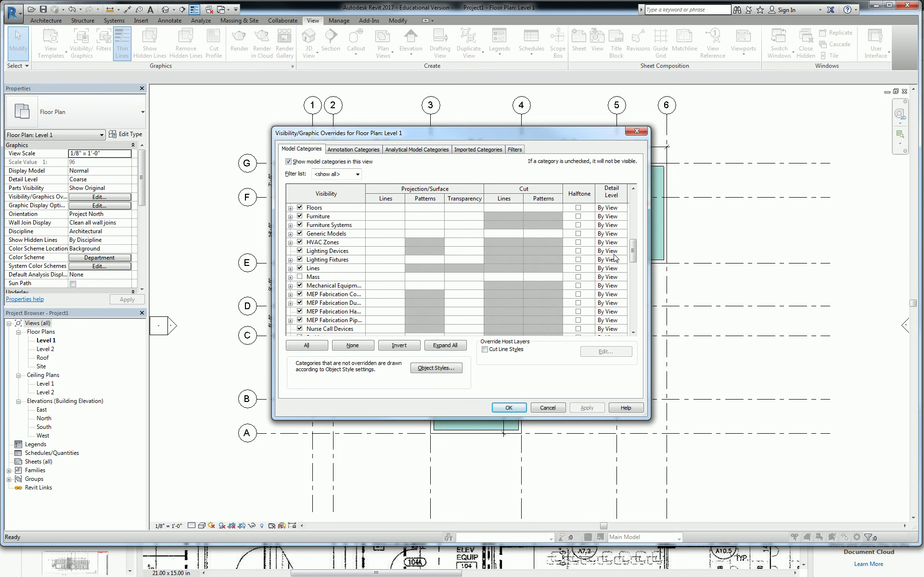
pyautogui.click(291, 269)
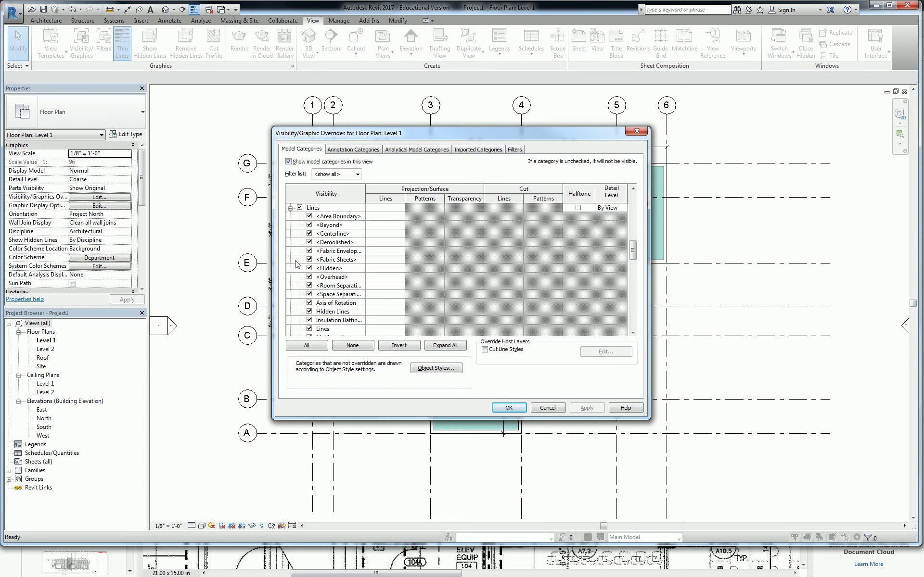
pyautogui.click(309, 286)
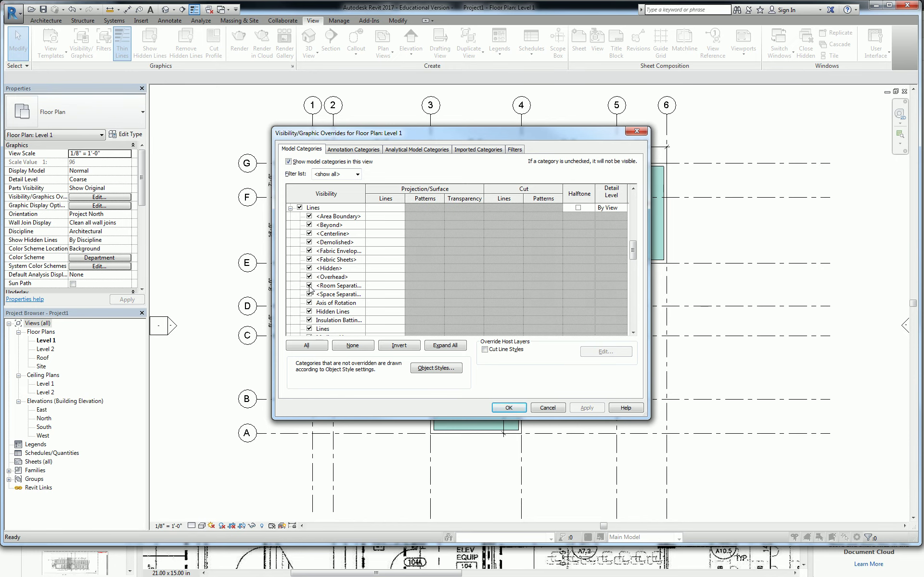
pyautogui.click(509, 408)
# Hide the entire grid category in the Level 1 floor plan view
pyautogui.scroll(5, 486, 287)
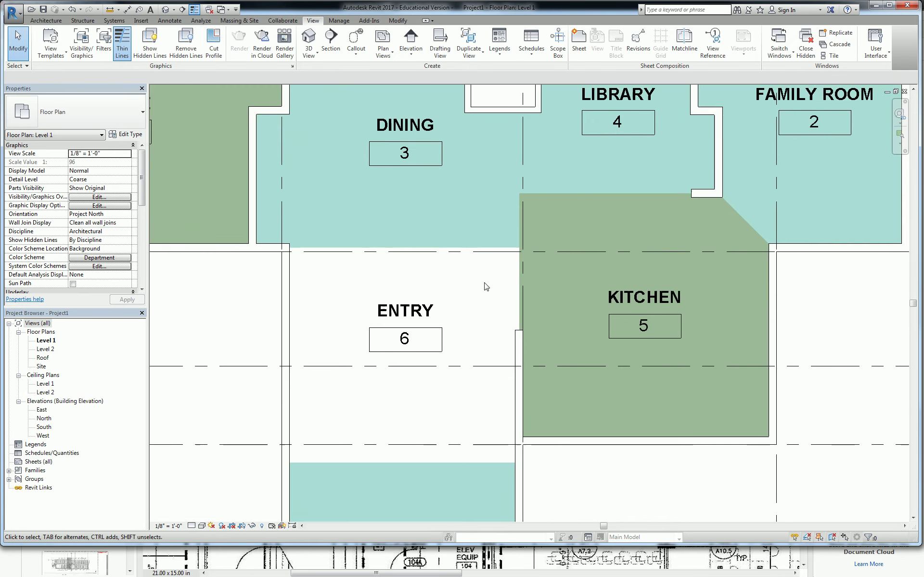
pyautogui.scroll(1, 484, 283)
pyautogui.moveTo(497, 275); pyautogui.dragTo(471, 274, button='middle')
pyautogui.scroll(-1, 484, 308)
pyautogui.scroll(-3, 484, 310)
pyautogui.scroll(-2, 477, 277)
pyautogui.scroll(-1, 471, 275)
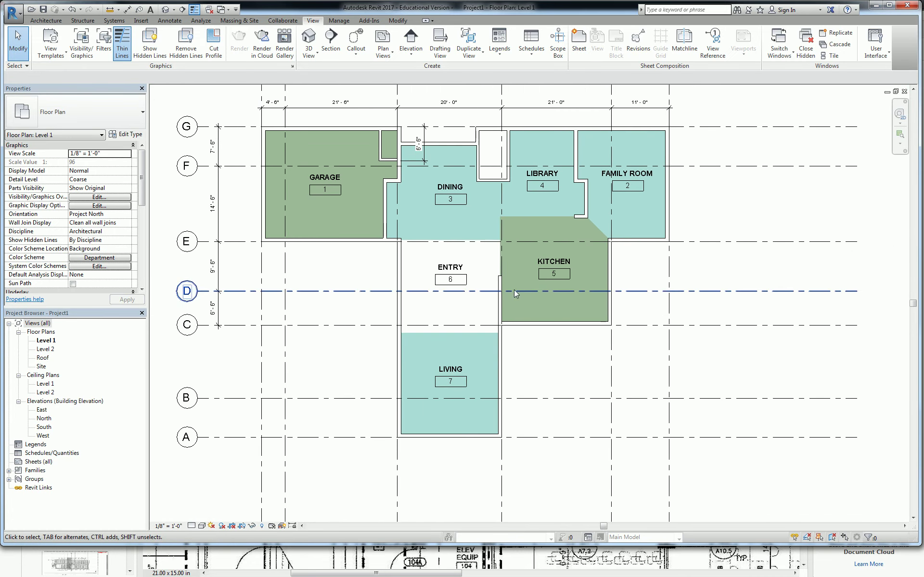
pyautogui.click(670, 285)
pyautogui.scroll(-1, 670, 281)
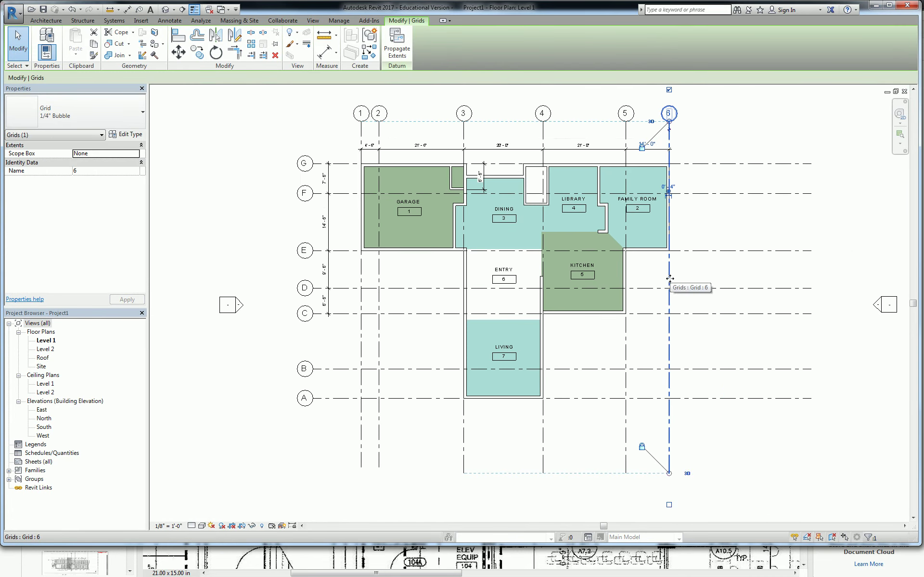
pyautogui.rightClick(670, 278)
pyautogui.moveTo(739, 376)
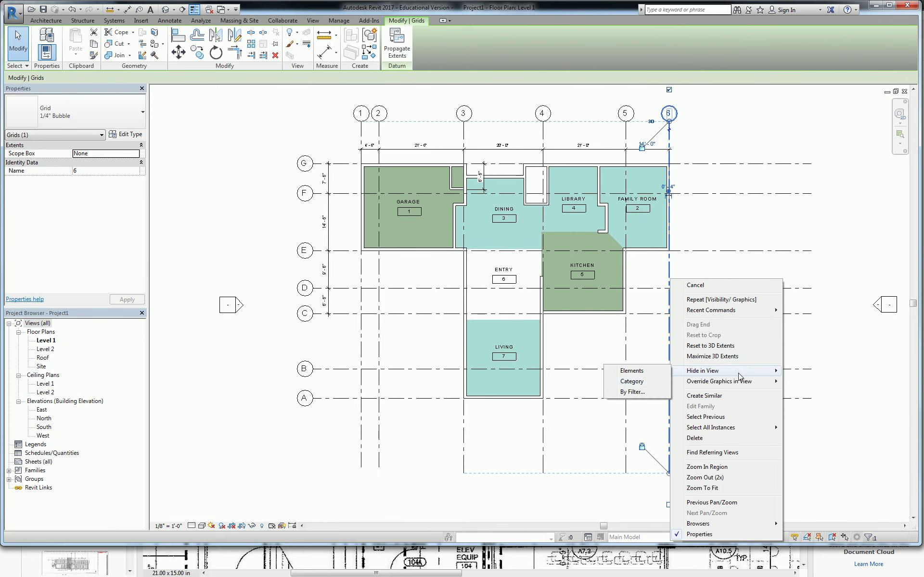
pyautogui.click(632, 382)
pyautogui.scroll(2, 631, 264)
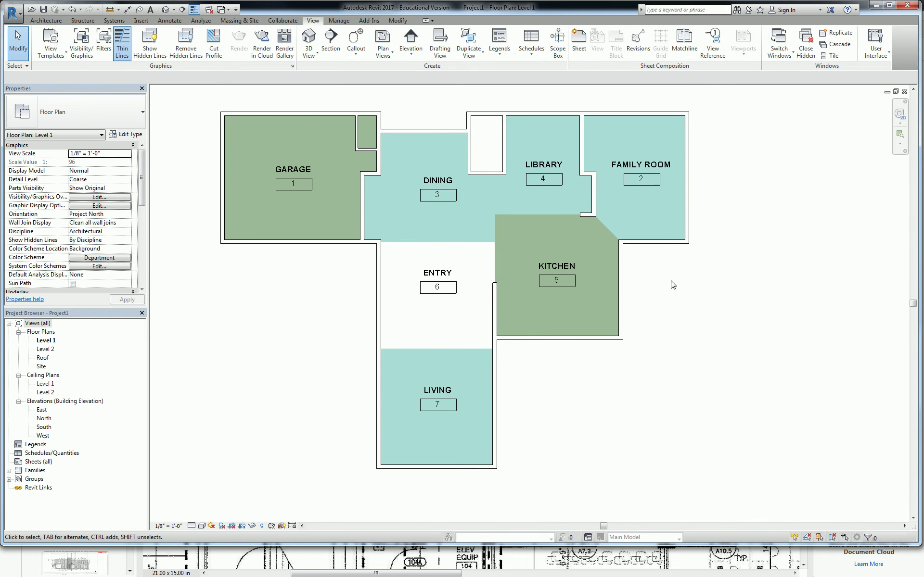
pyautogui.moveTo(673, 285); pyautogui.dragTo(689, 287, button='middle')
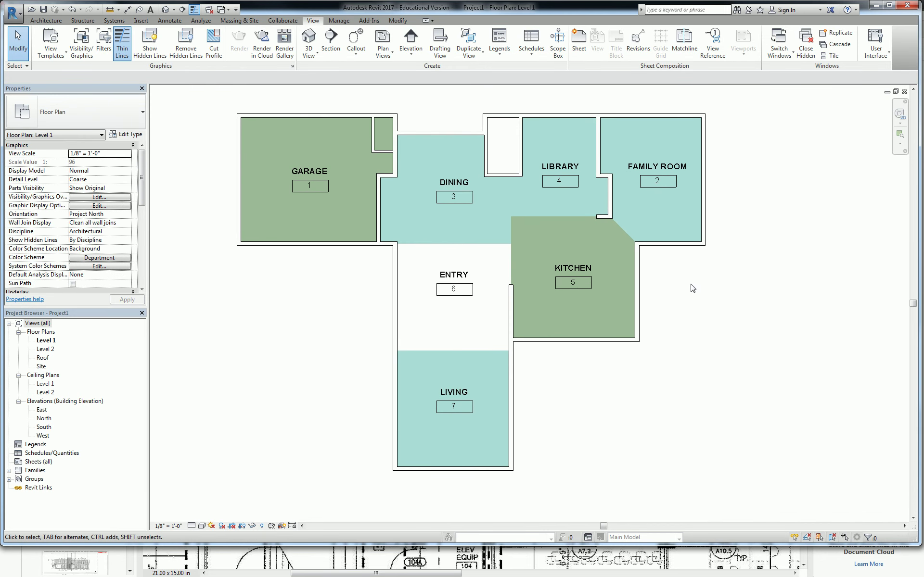